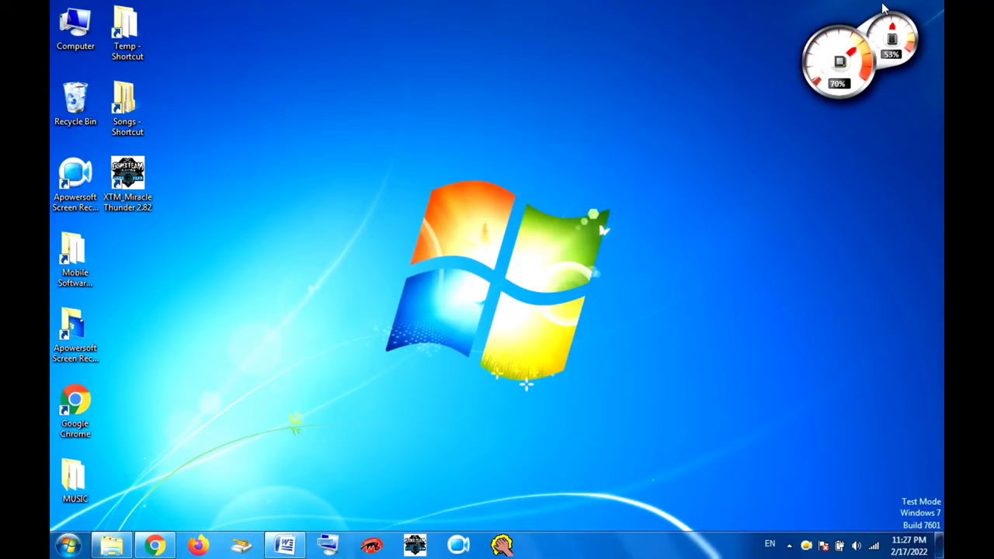
# Refresh the Windows desktop and restore the minimized Word Document1.
pyautogui.rightClick(403, 290)
pyautogui.click(440, 326)
pyautogui.click(286, 548)
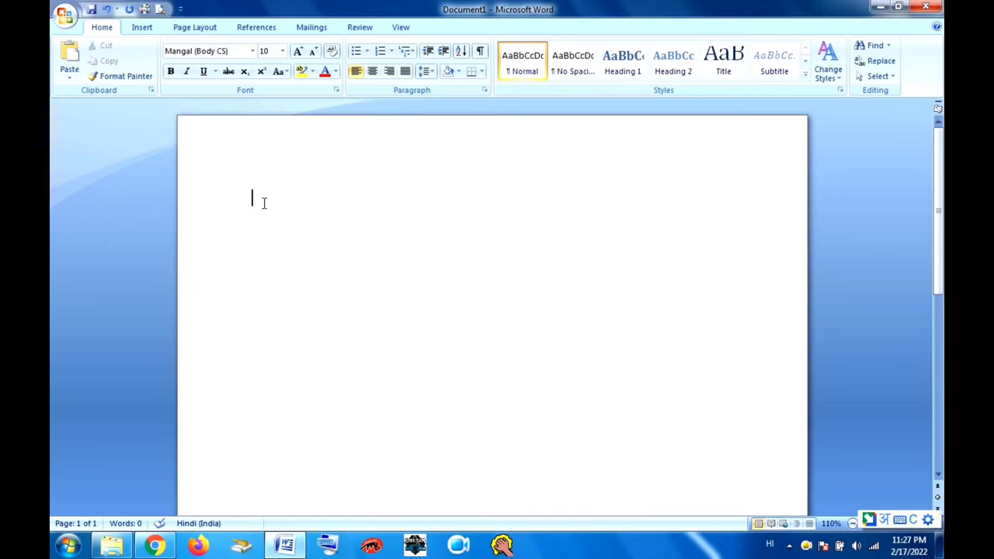
# Type a romanized sentence giving the writer's name so it becomes Devanagari Hindi, then start a new line.
pyautogui.write('me')
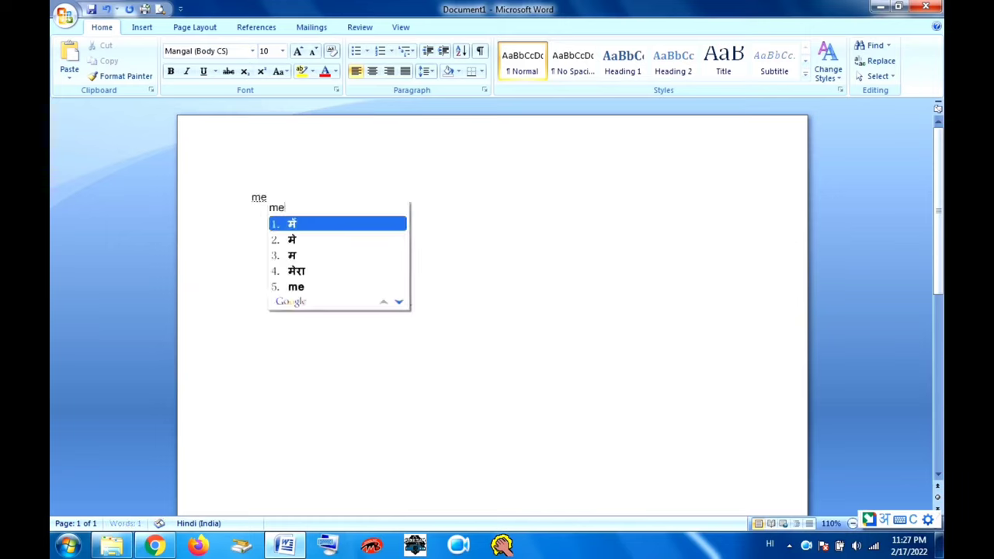
pyautogui.write('ra')
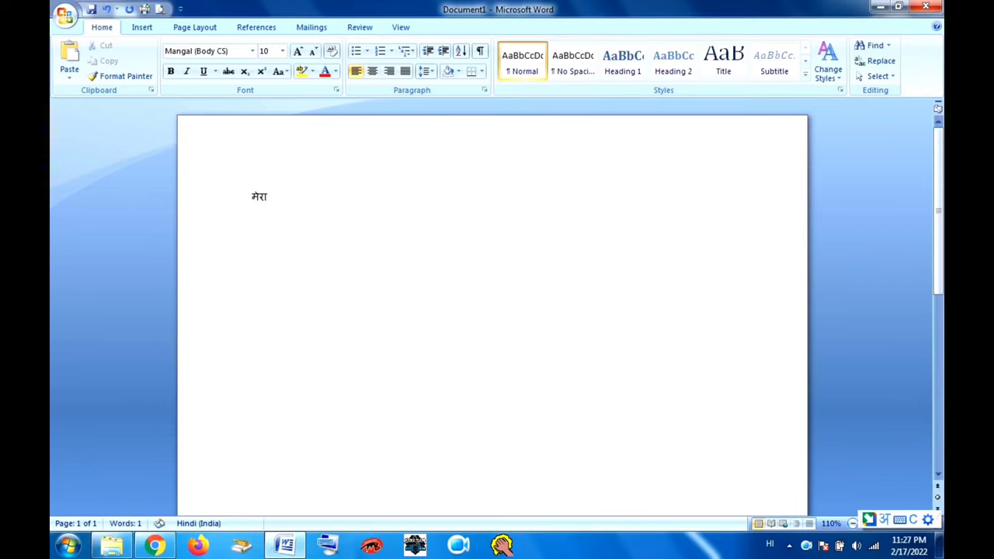
pyautogui.write(' naa')
pyautogui.write('m')
pyautogui.write(' v')
pyautogui.write('ika')
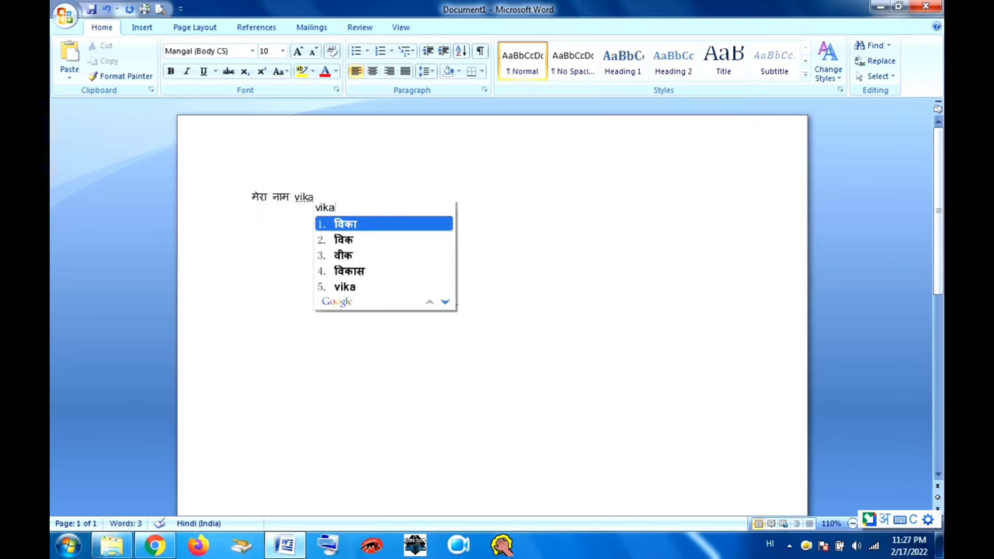
pyautogui.write('s')
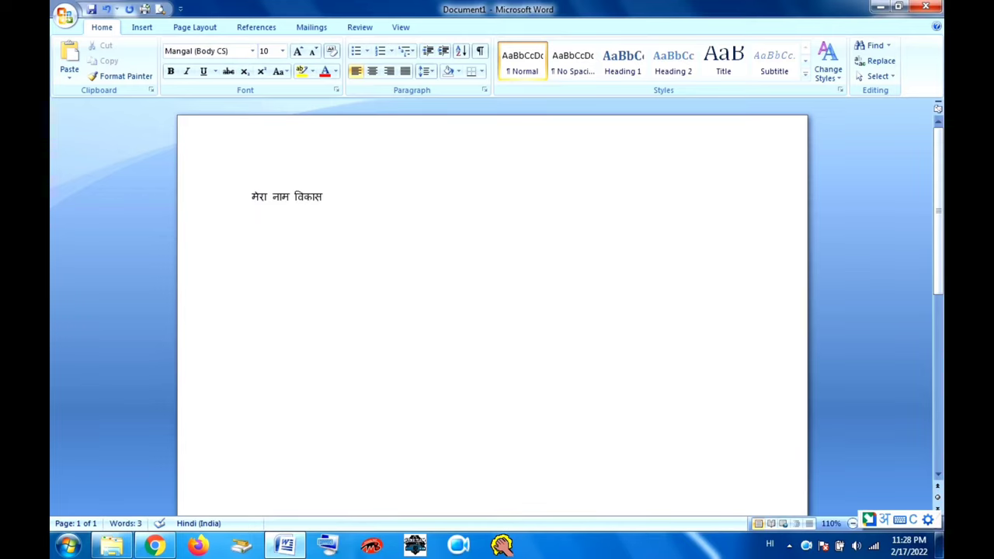
pyautogui.write(' ku')
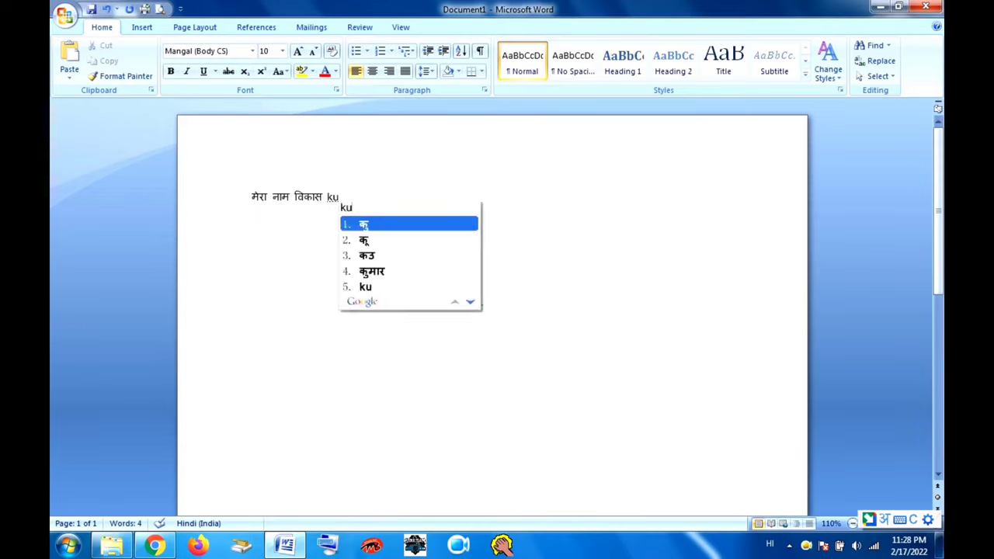
pyautogui.write('mar')
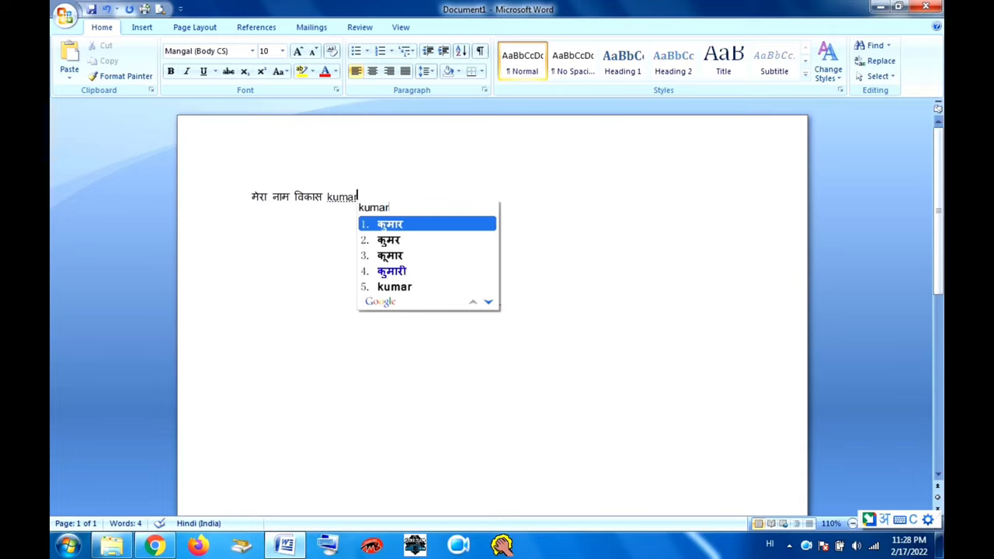
pyautogui.write(' ha')
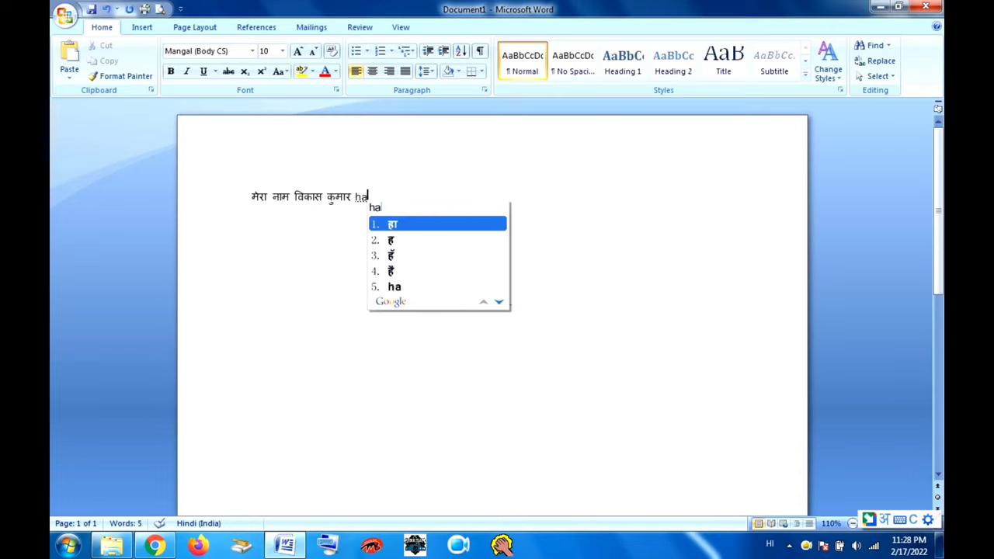
pyautogui.write('i')
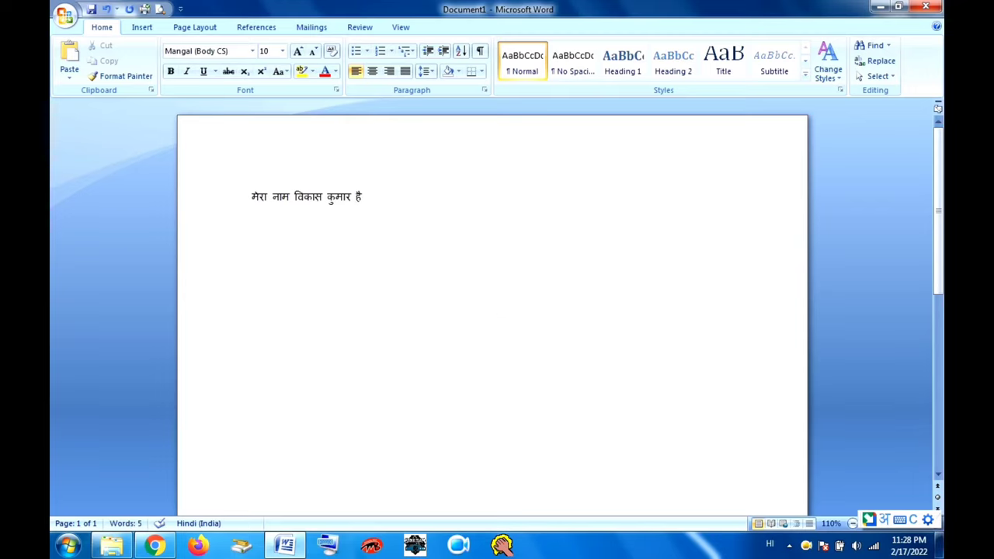
pyautogui.press('Return')
# Type 'muje kal agra jana hai' on the second line for Hindi transliteration.
pyautogui.write('muje')
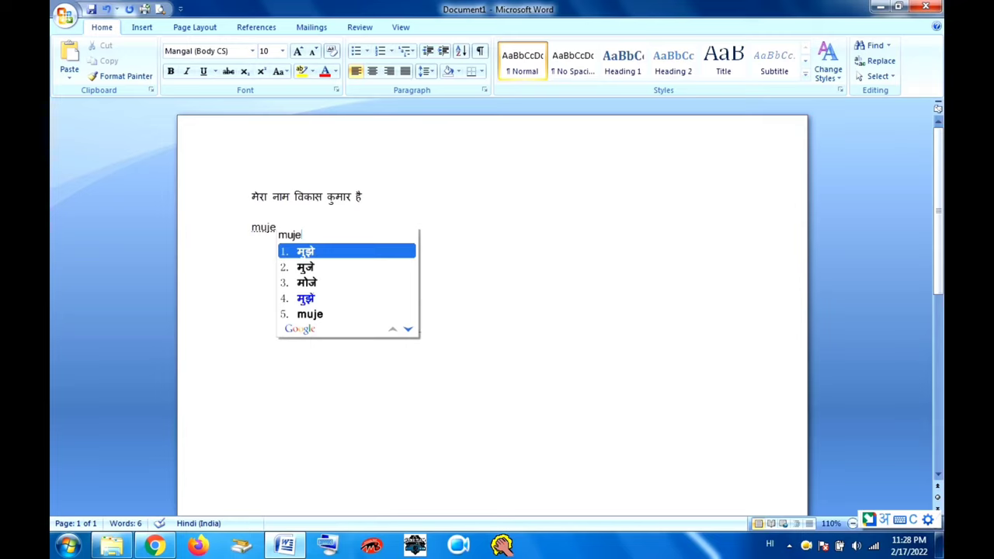
pyautogui.write(' kal')
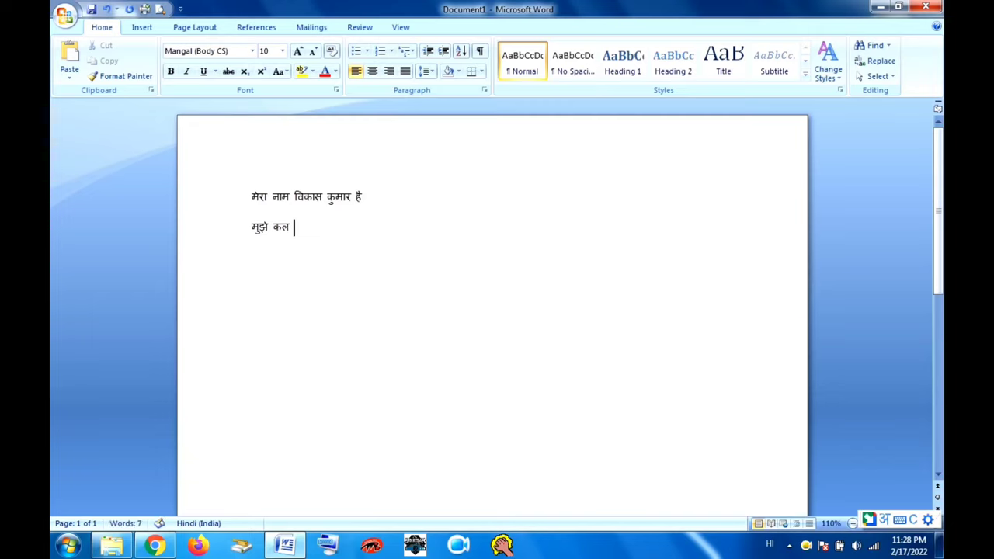
pyautogui.write(' agr')
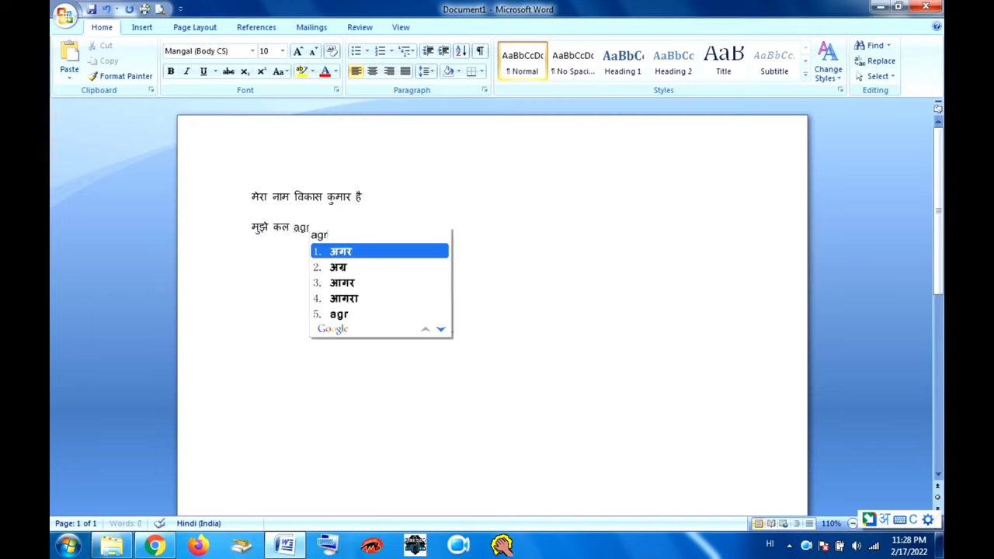
pyautogui.write('a')
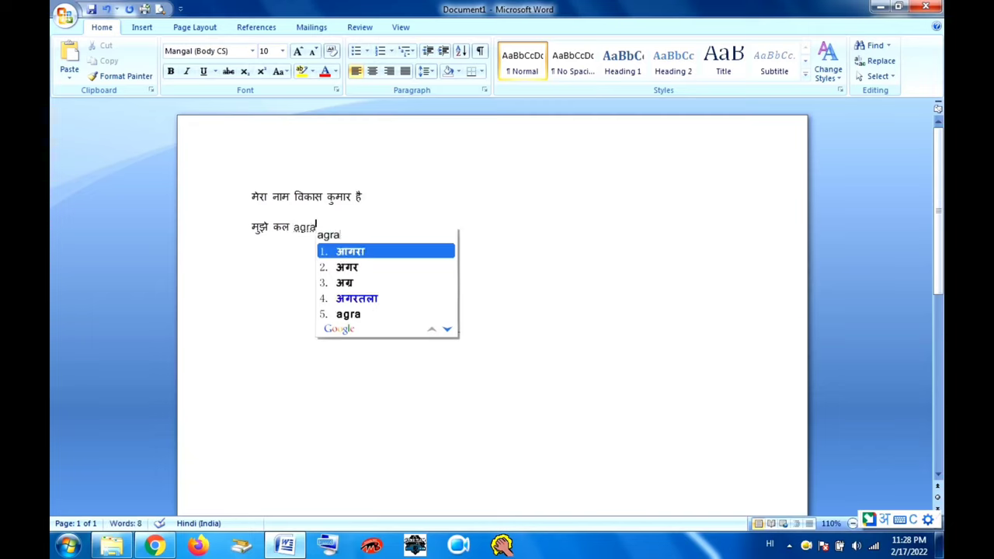
pyautogui.write(' ja')
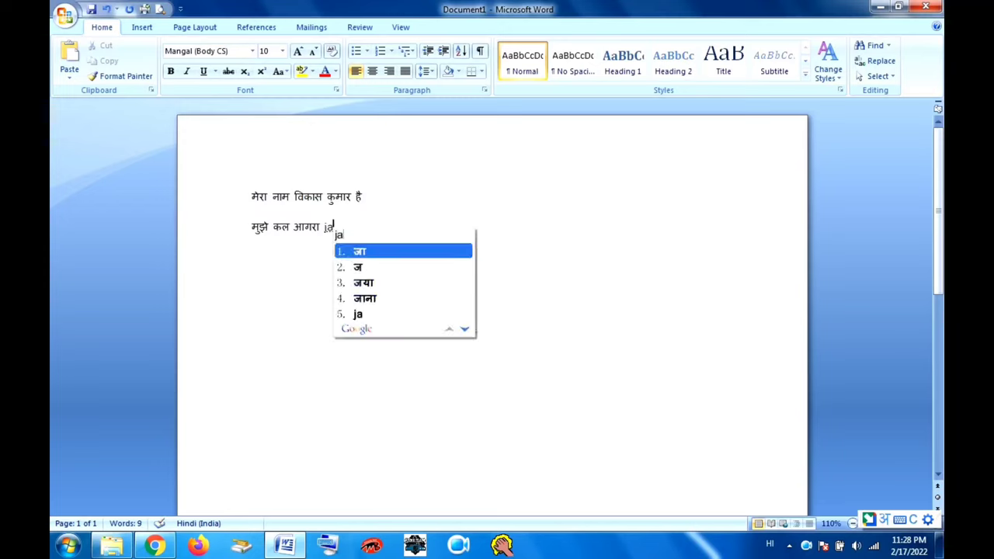
pyautogui.write('na')
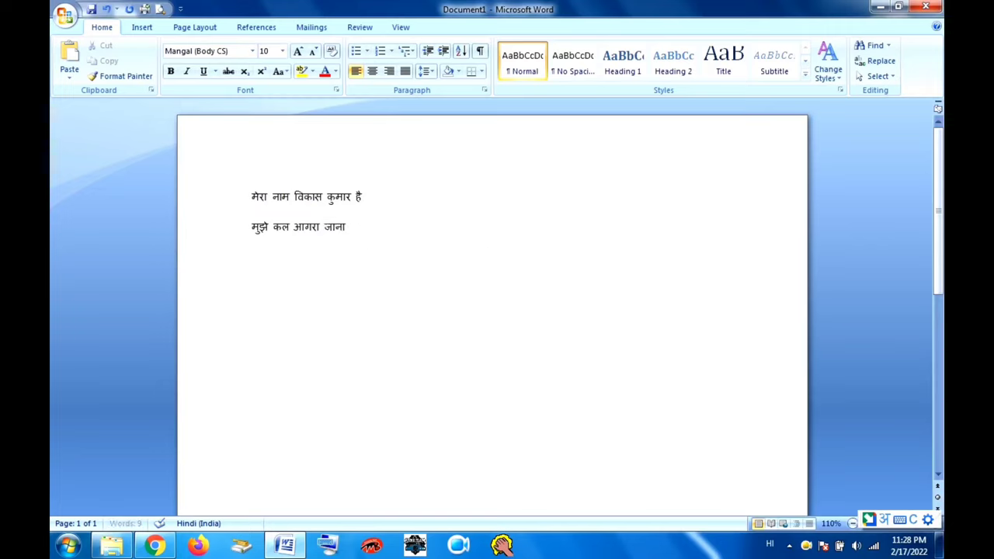
pyautogui.write(' hai')
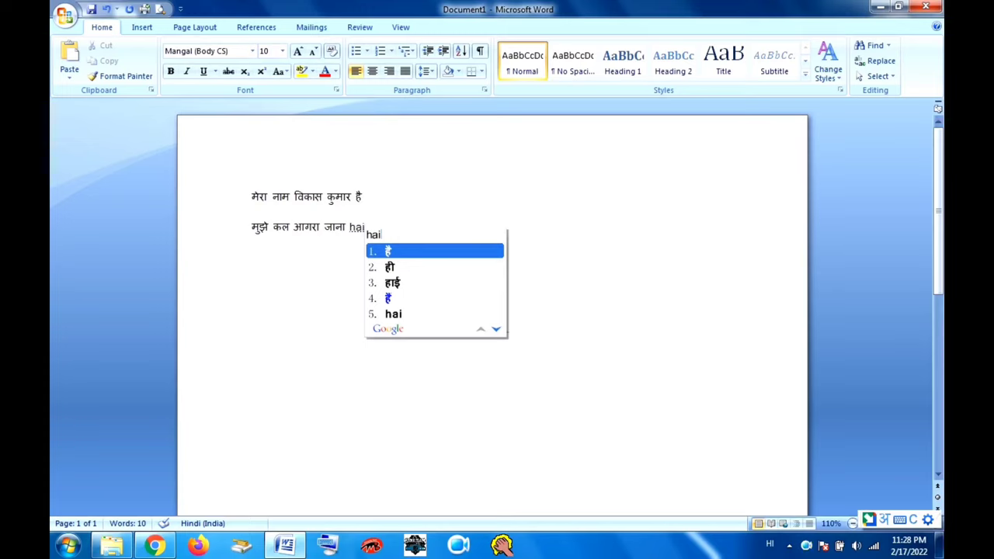
# Browse the suggestions for 'hai' and accept 'है' to finish 'मुझे कल आगरा जाना है'.
pyautogui.press('Down')
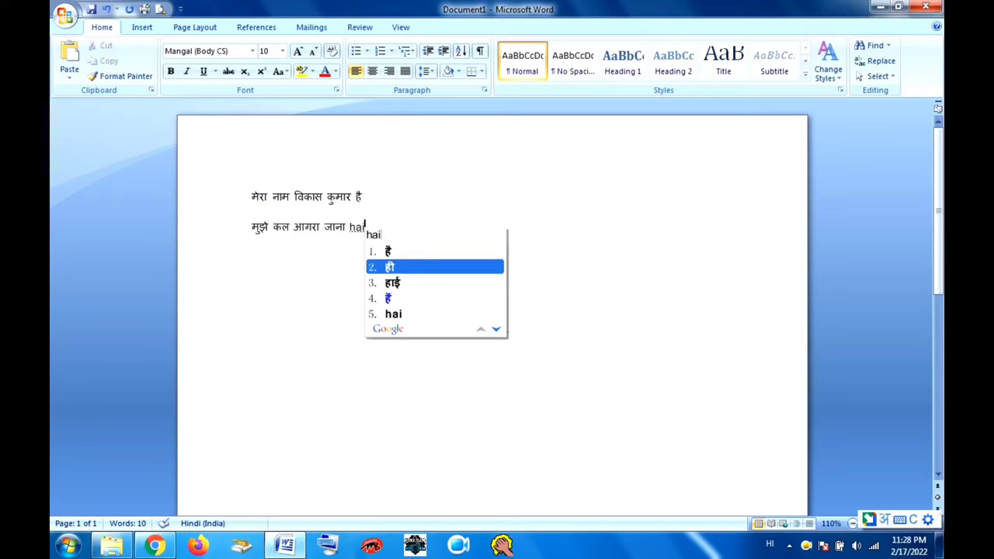
pyautogui.press('Down')
pyautogui.press('Down')
pyautogui.press('Down')
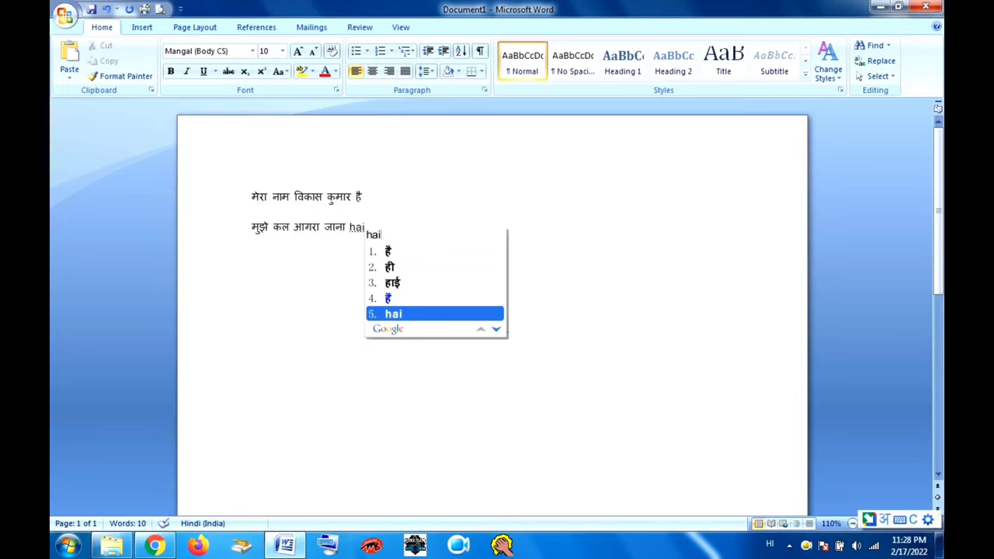
pyautogui.press('Up')
pyautogui.press('Up')
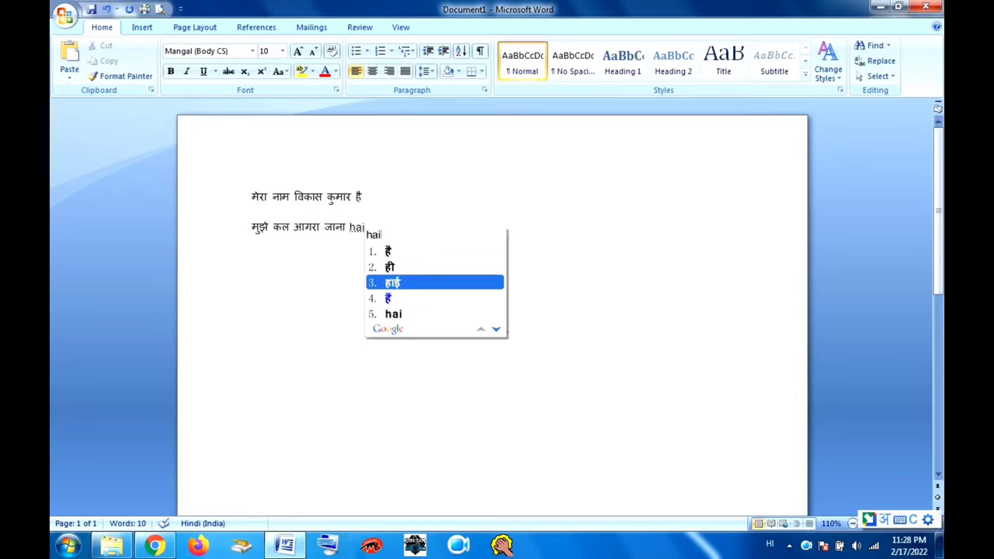
pyautogui.press('Up')
pyautogui.press('Up')
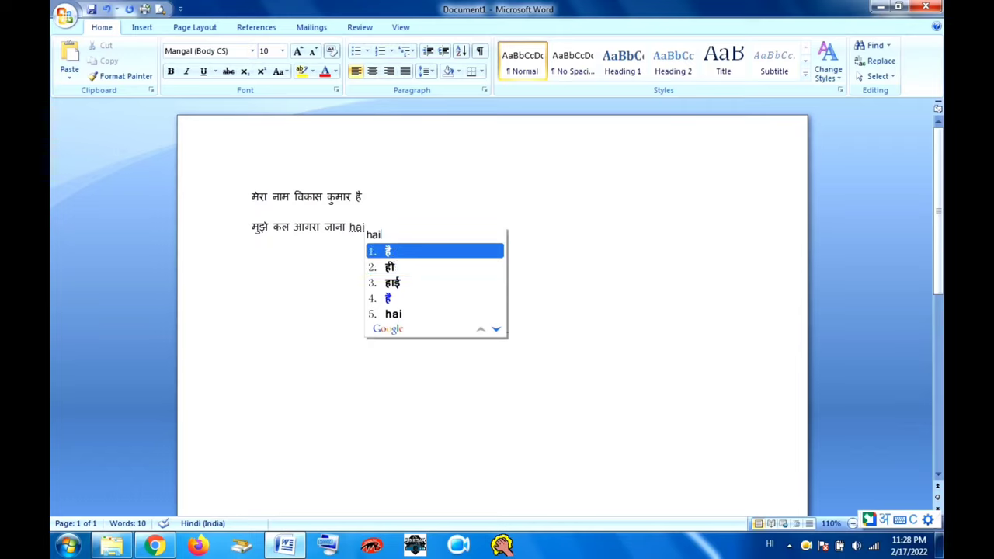
pyautogui.press('Return')
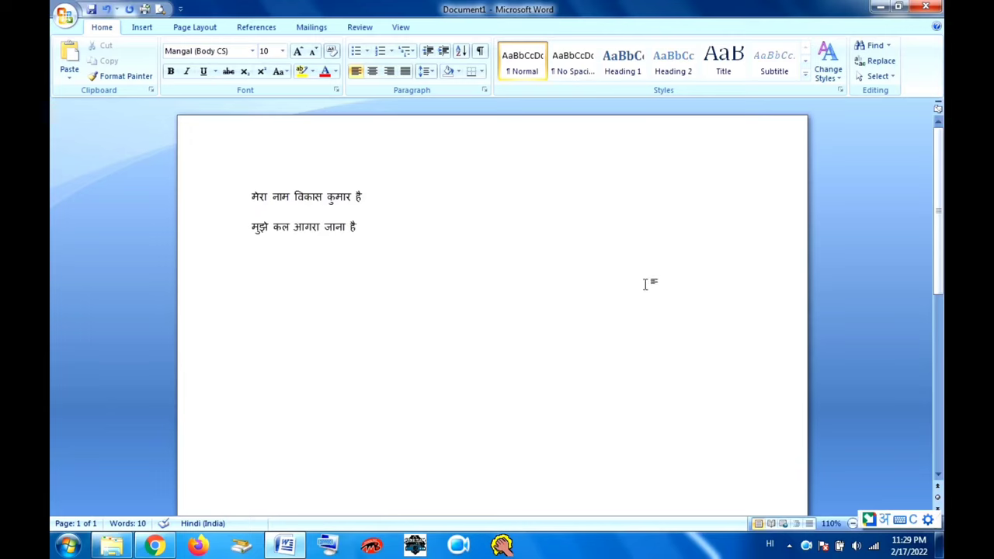
# Switch to Chrome, search 'download google input tools', and scroll to the Google Drive zip result.
pyautogui.click(880, 8)
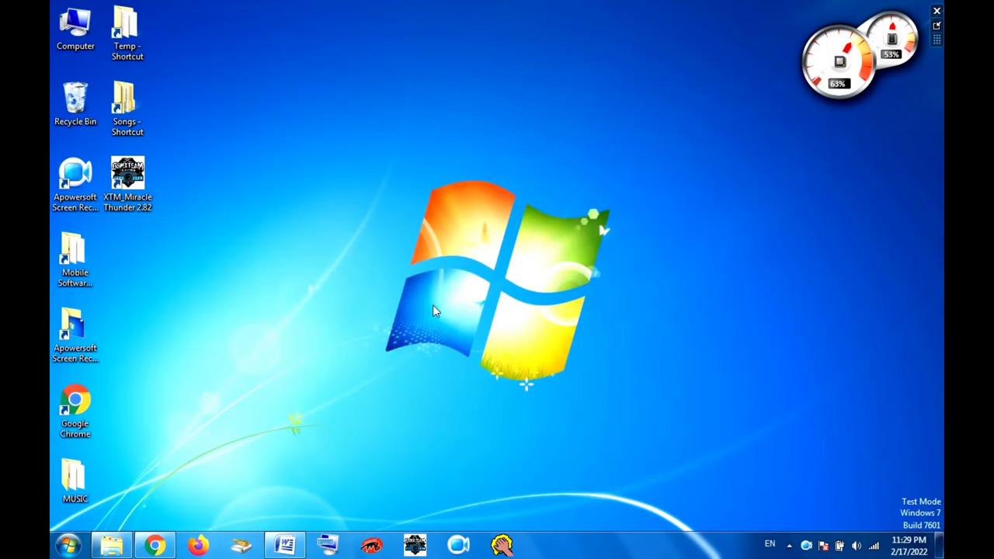
pyautogui.click(155, 548)
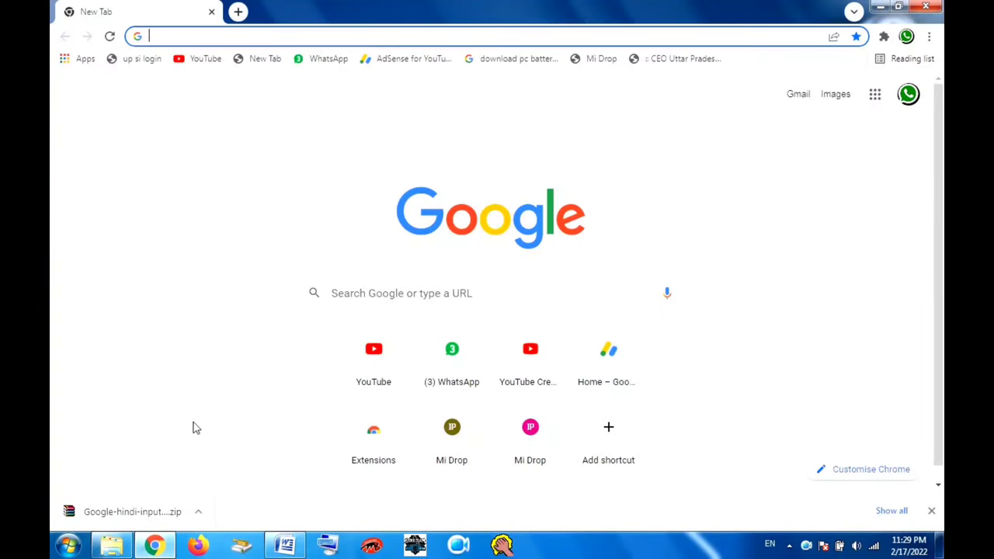
pyautogui.write('down')
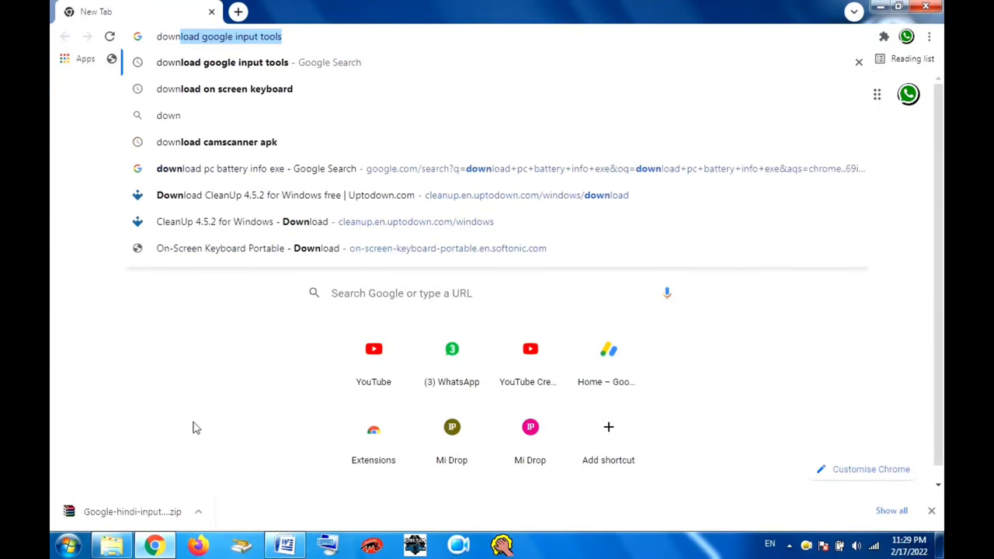
pyautogui.write('load ')
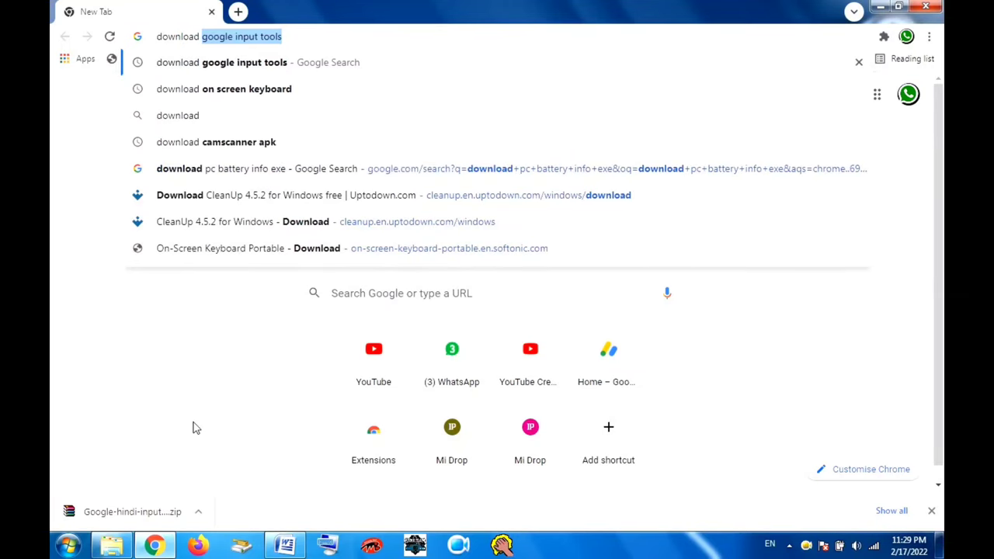
pyautogui.write('g')
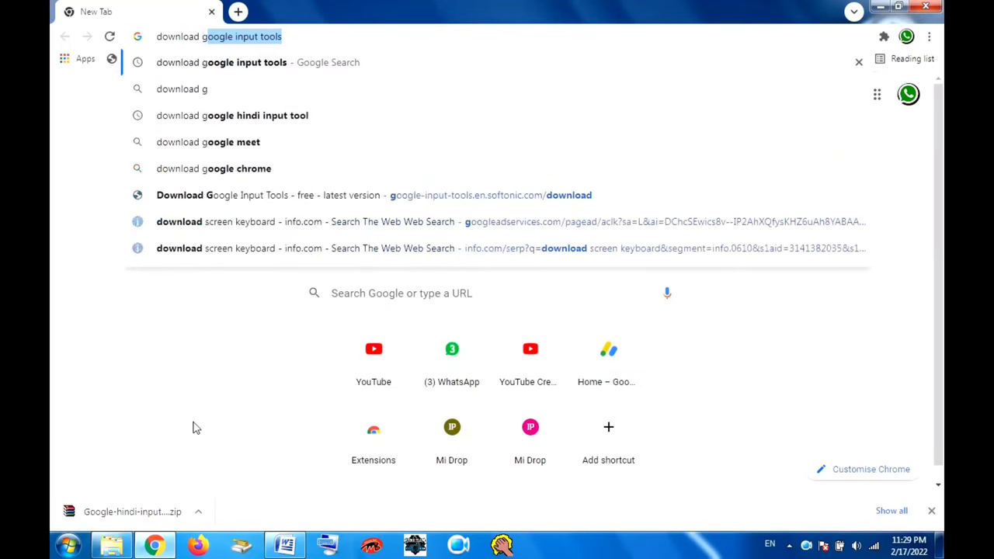
pyautogui.write('oog')
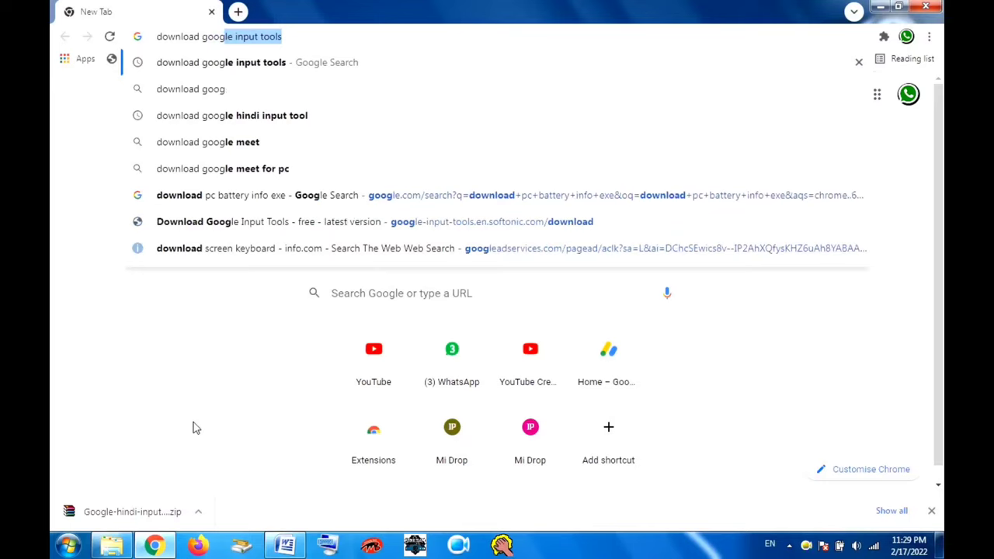
pyautogui.write('le ')
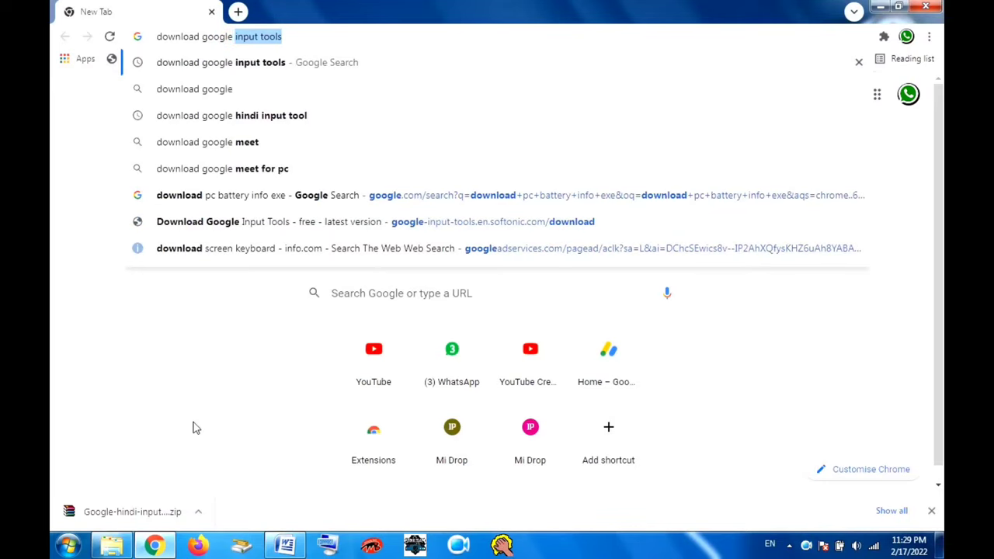
pyautogui.write('inp')
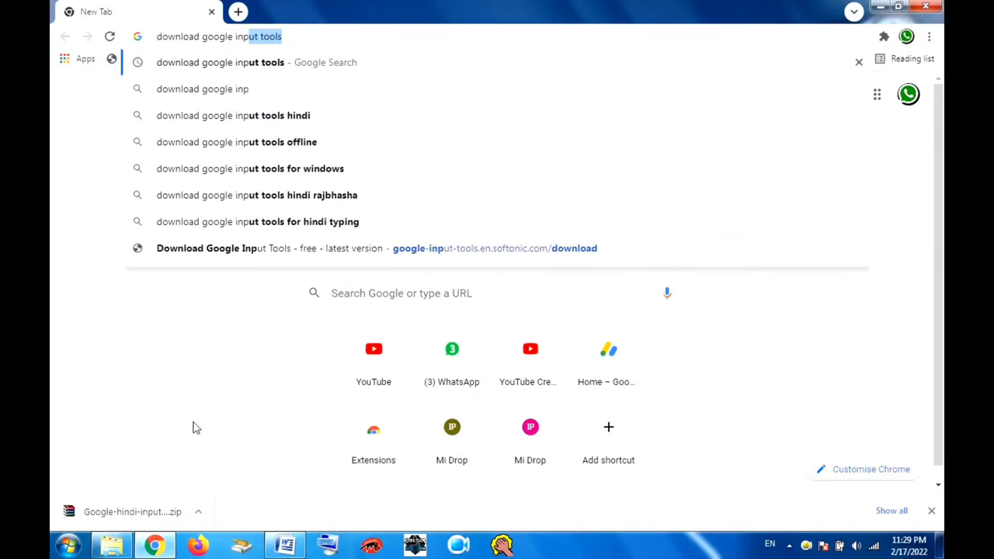
pyautogui.write('ut ')
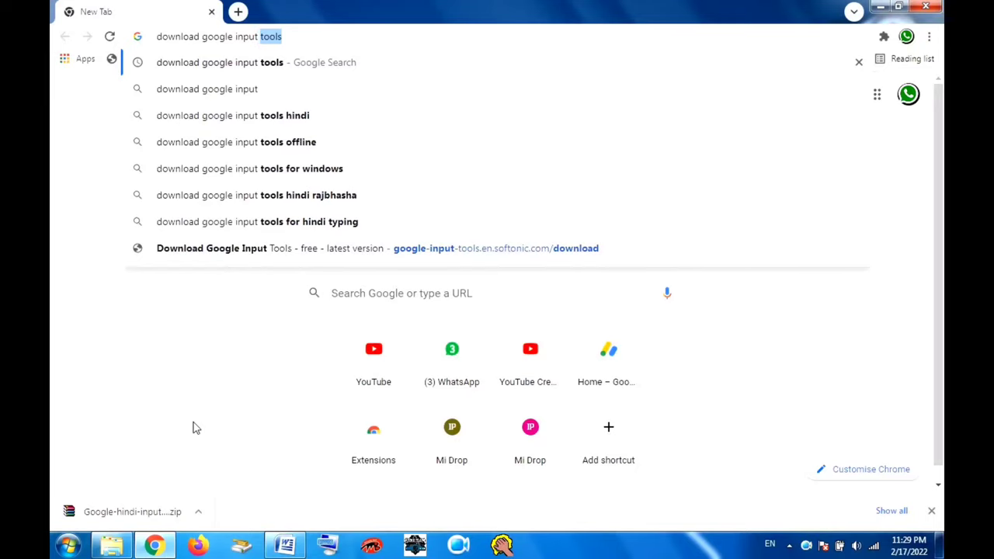
pyautogui.write('tools')
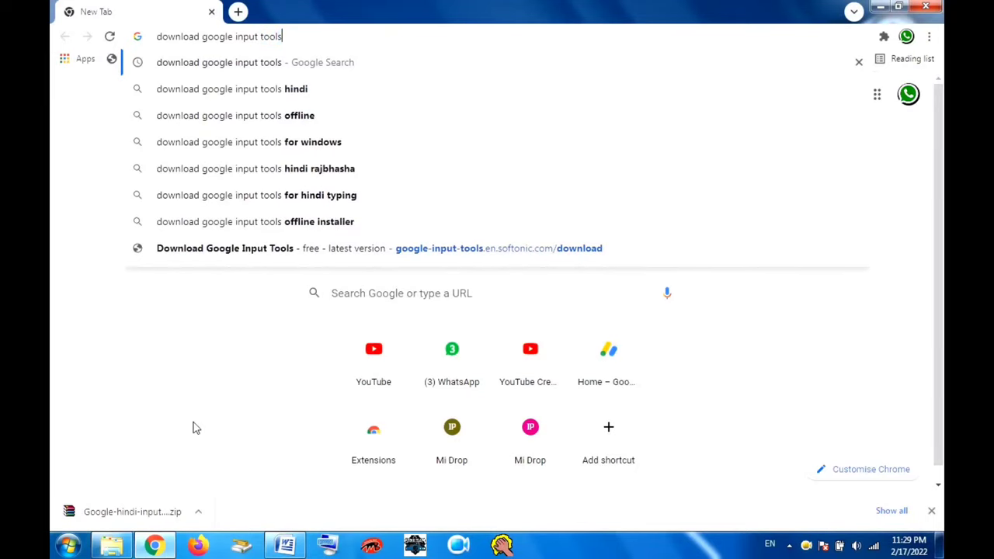
pyautogui.press('Return')
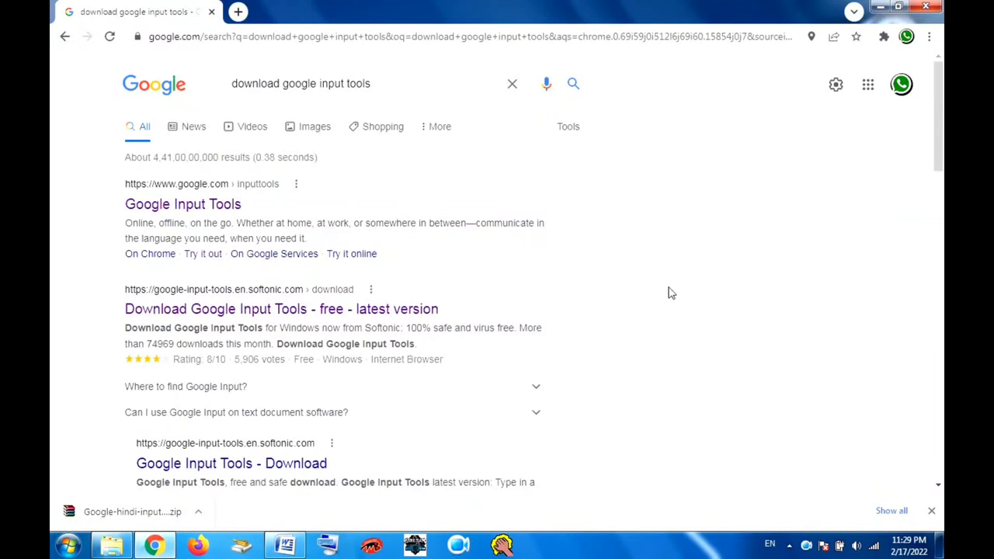
pyautogui.scroll(-3, 807, 267)
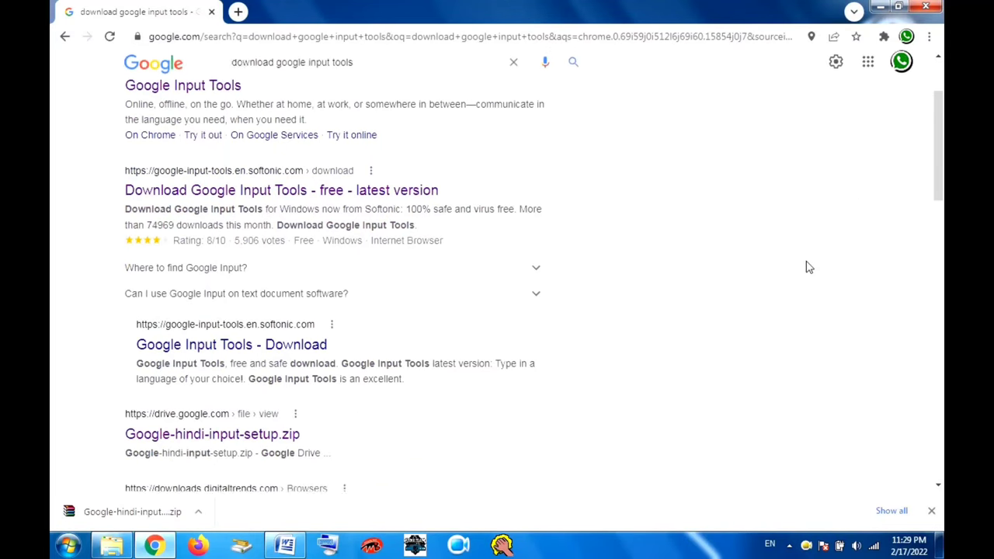
pyautogui.scroll(-2, 808, 267)
pyautogui.scroll(-1, 808, 267)
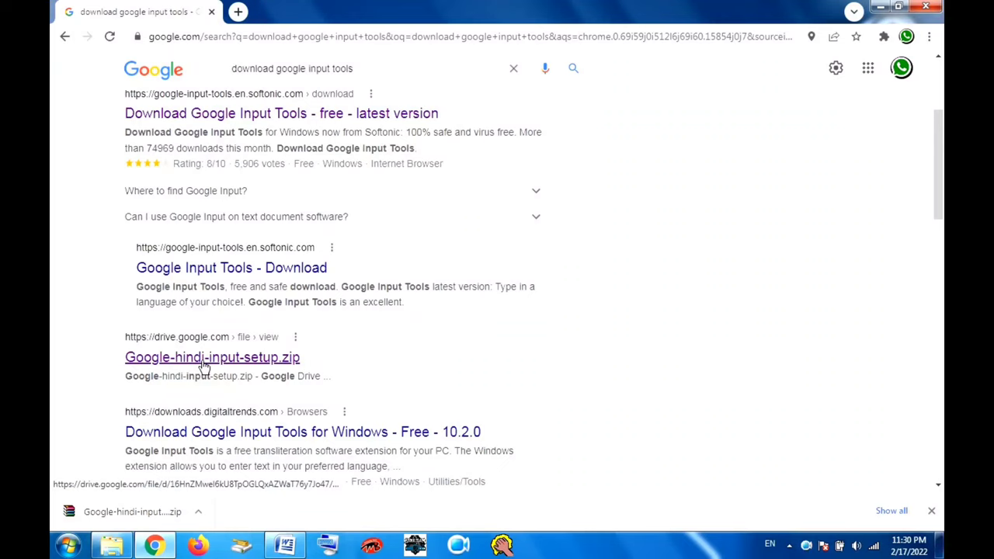
# Open the Google-hindi-input-setup.zip result in Drive and download the zip.
pyautogui.click(203, 365)
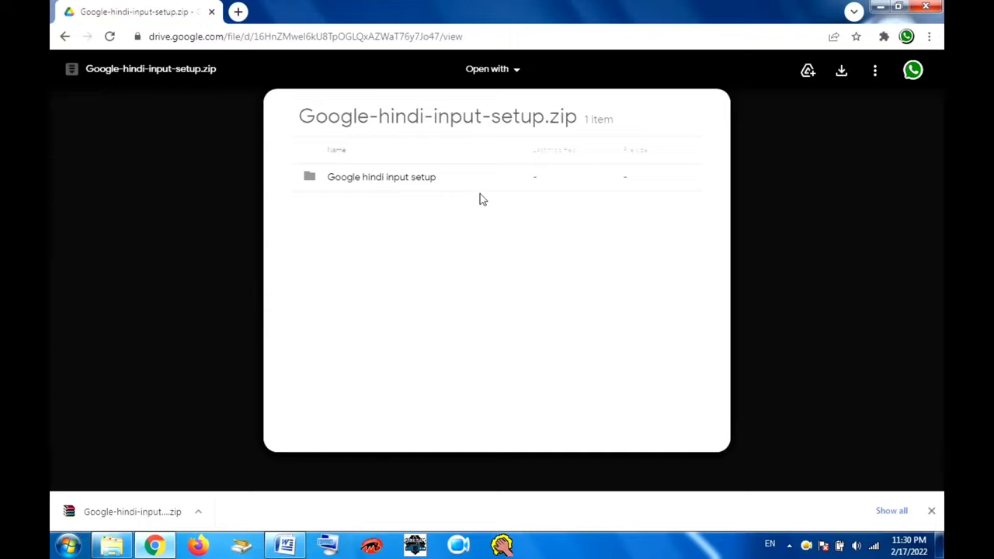
pyautogui.click(841, 75)
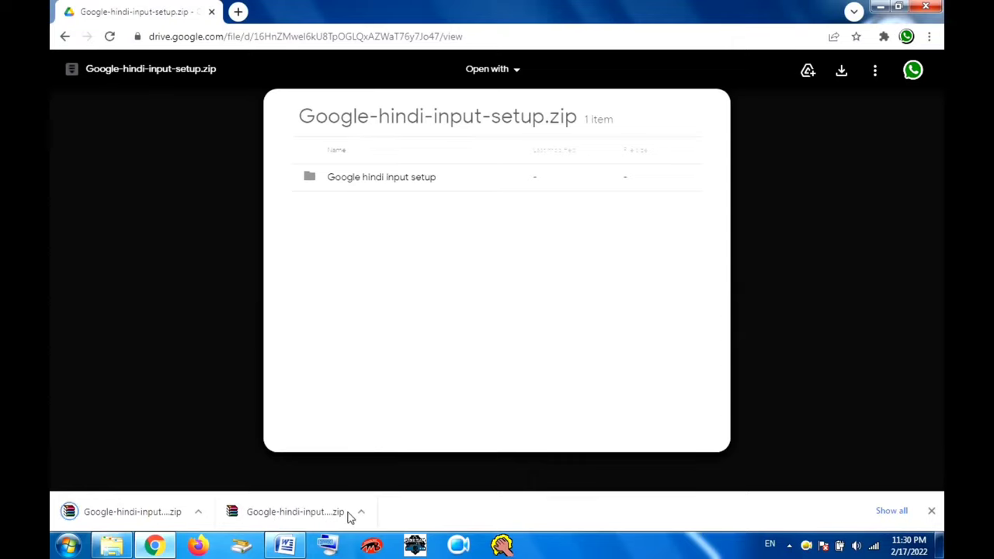
# Show the downloaded Google-hindi-input-setup zip in its Downloads folder.
pyautogui.click(199, 516)
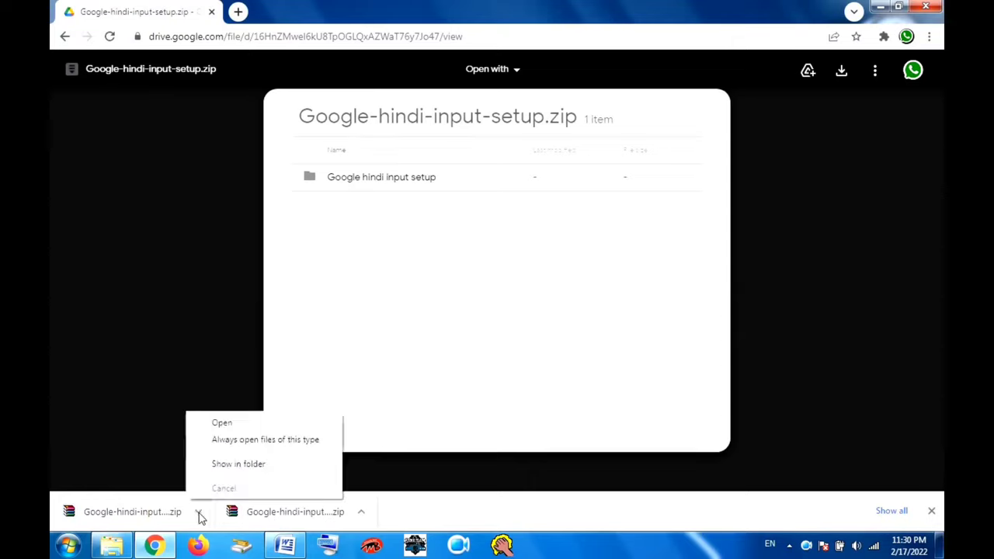
pyautogui.click(253, 465)
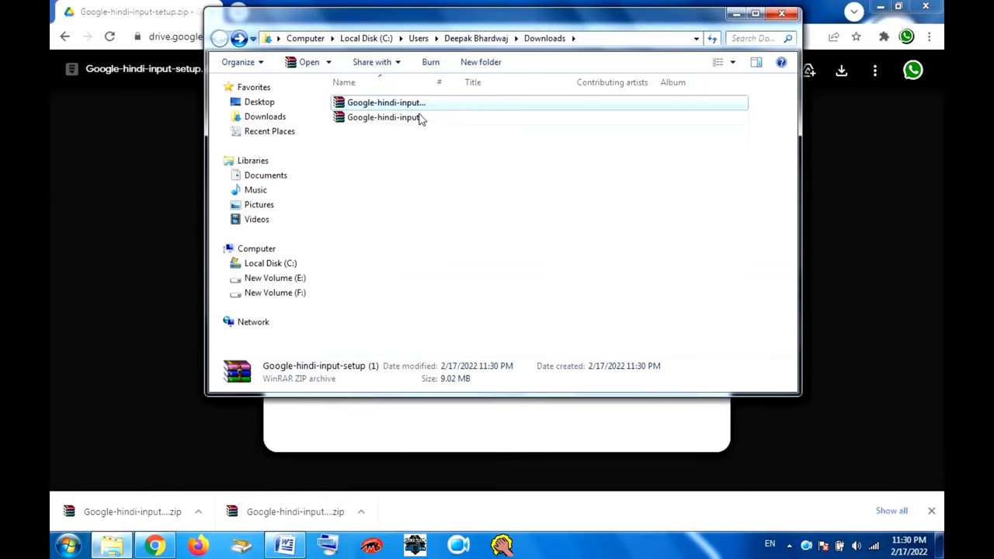
# Delete the older duplicate Google-hindi-input-setup zip from Downloads.
pyautogui.click(420, 119)
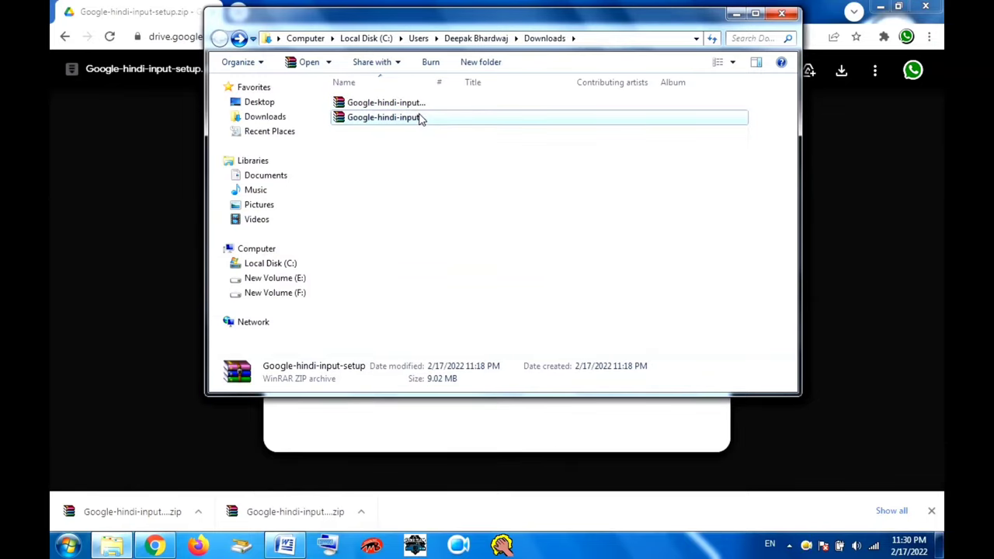
pyautogui.rightClick(420, 119)
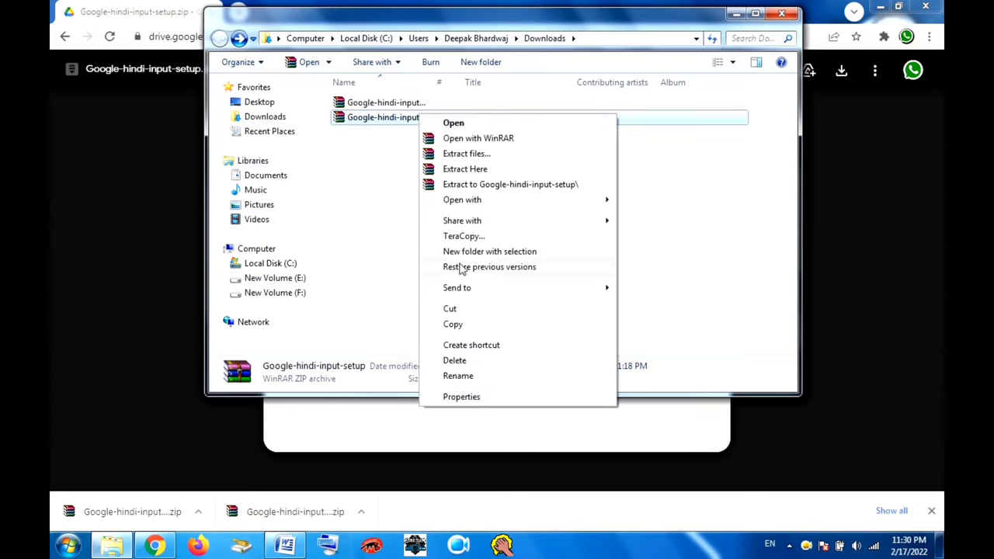
pyautogui.click(461, 360)
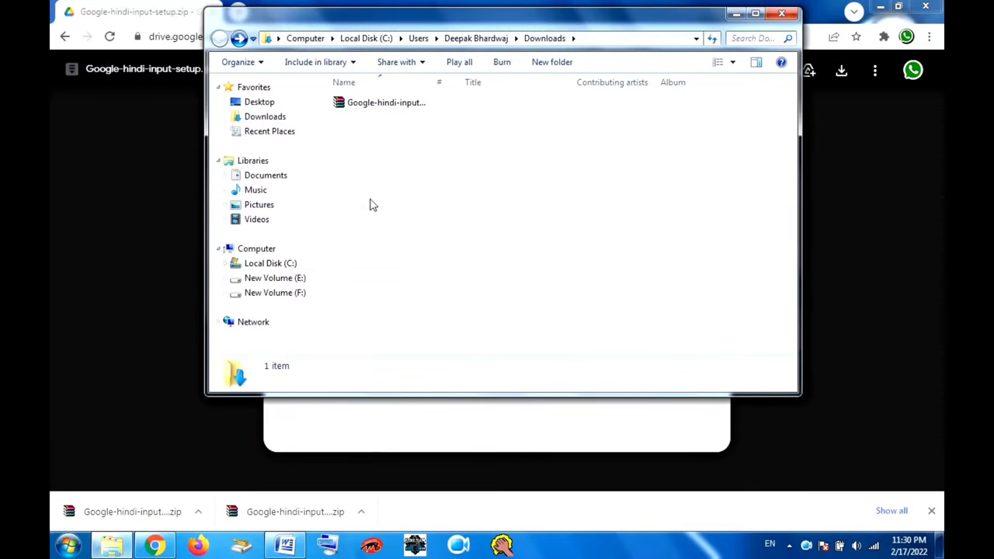
# Extract the remaining zip to a Google-hindi-input-setup (1) folder.
pyautogui.click(417, 108)
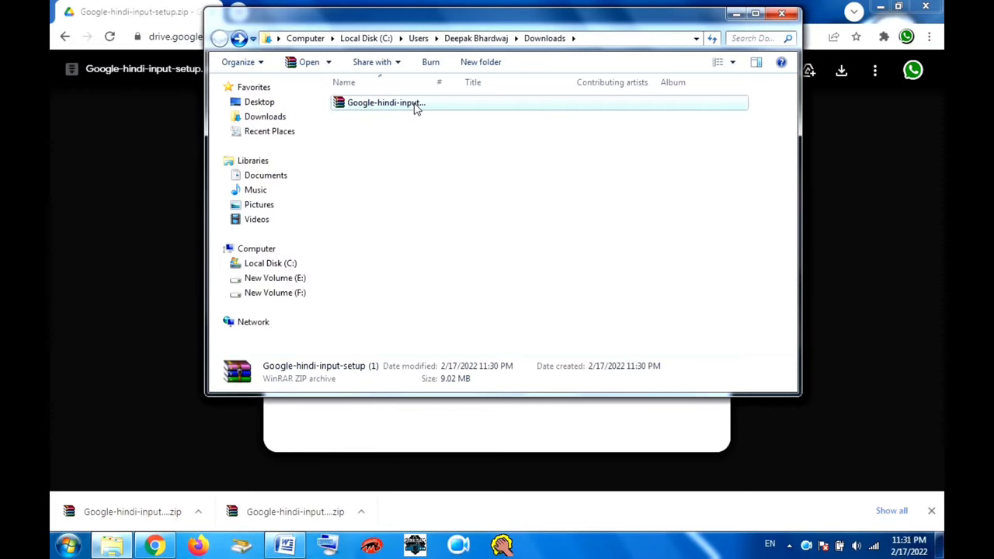
pyautogui.rightClick(416, 109)
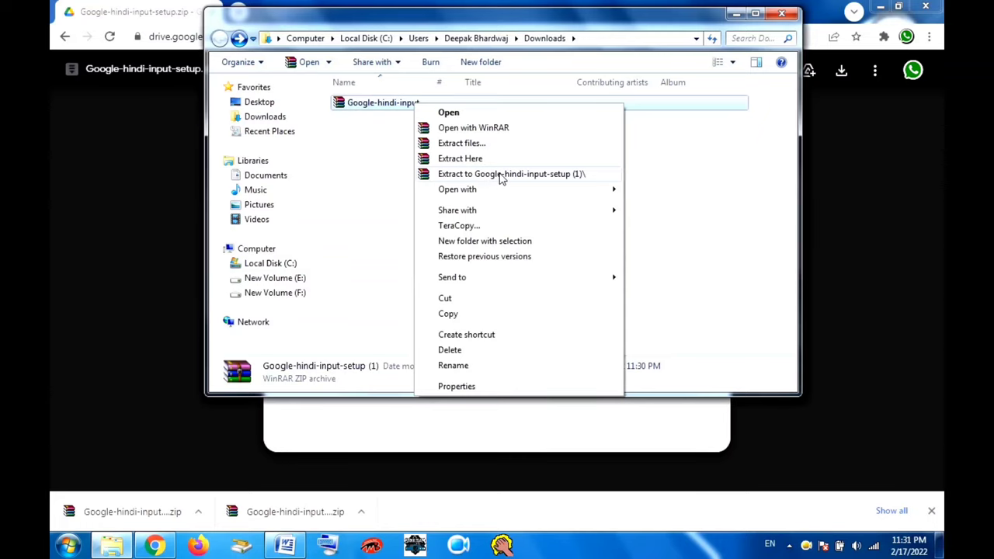
pyautogui.click(500, 176)
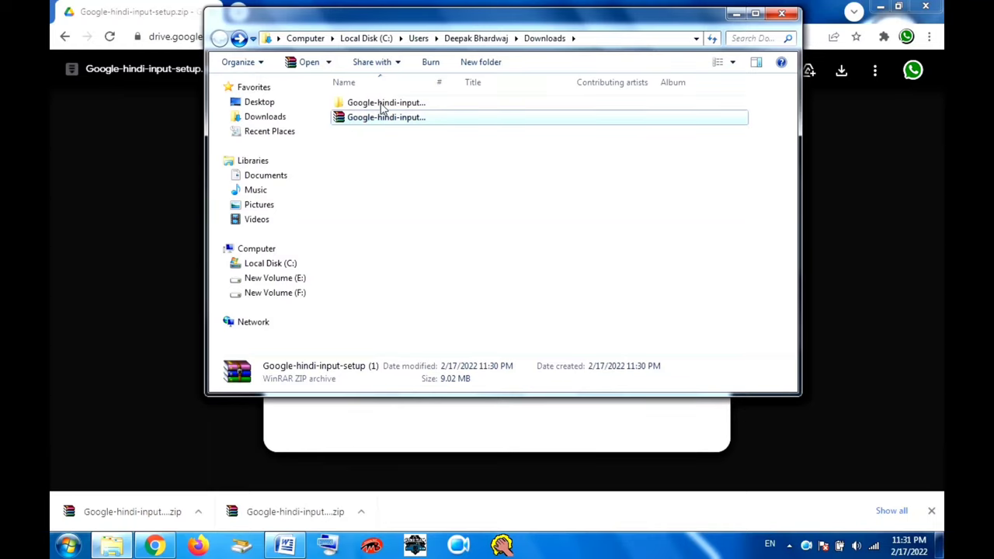
# Install GoogleInputHindi, then GoogleInputTools, from the extracted folder, choosing to reboot later.
pyautogui.doubleClick(382, 109)
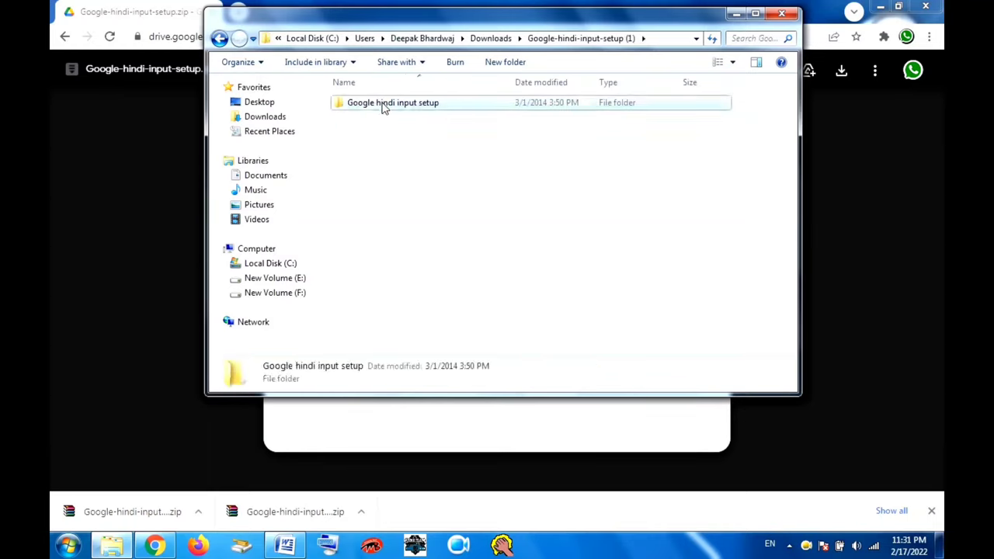
pyautogui.doubleClick(382, 109)
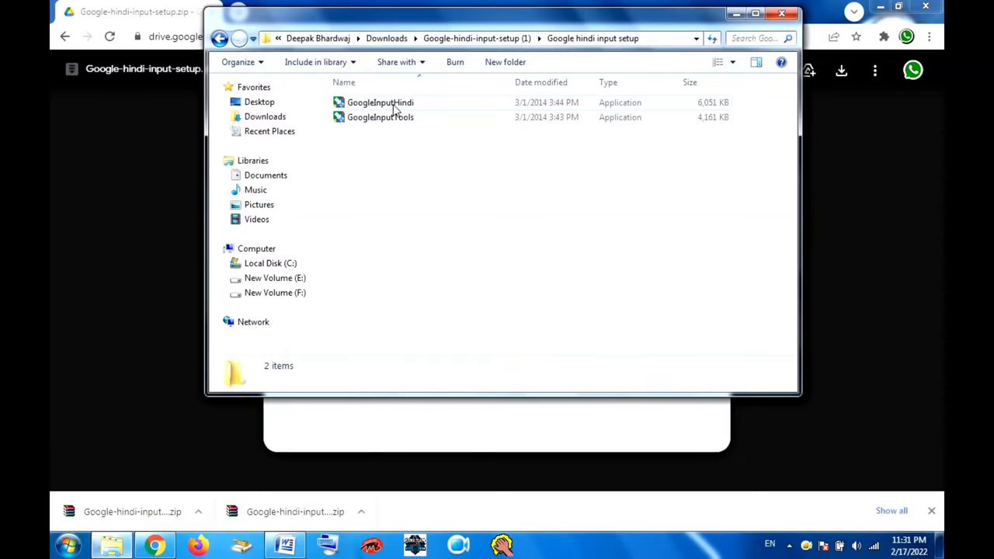
pyautogui.doubleClick(395, 109)
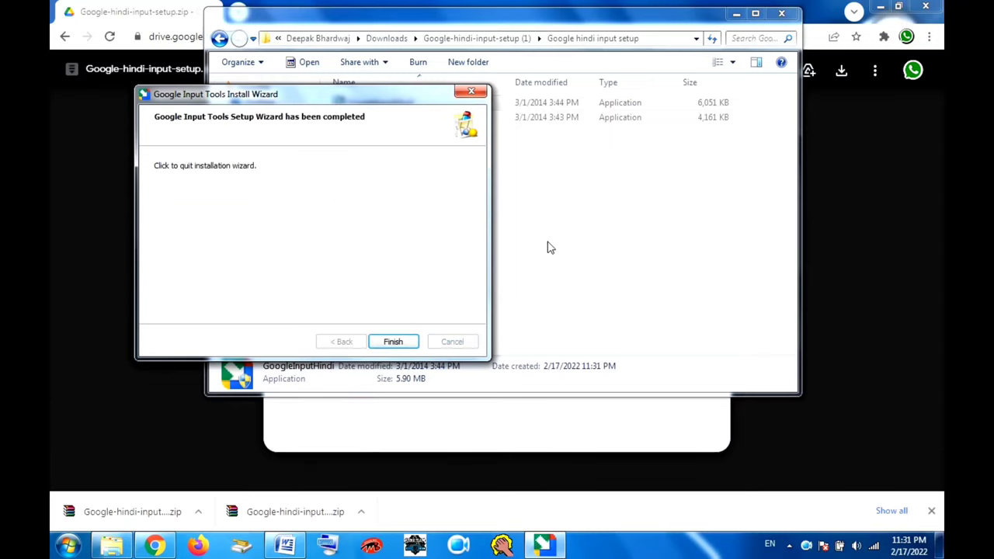
pyautogui.click(392, 342)
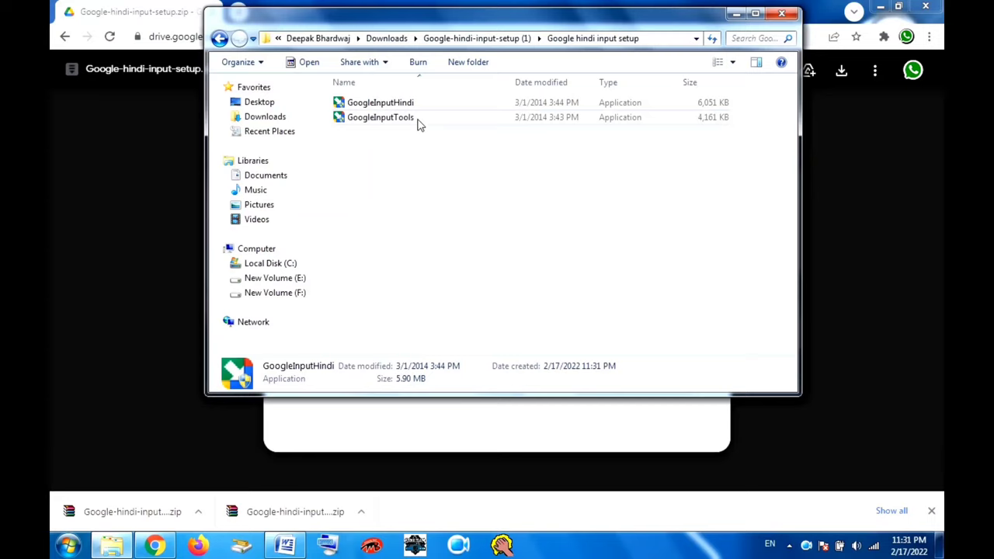
pyautogui.doubleClick(419, 120)
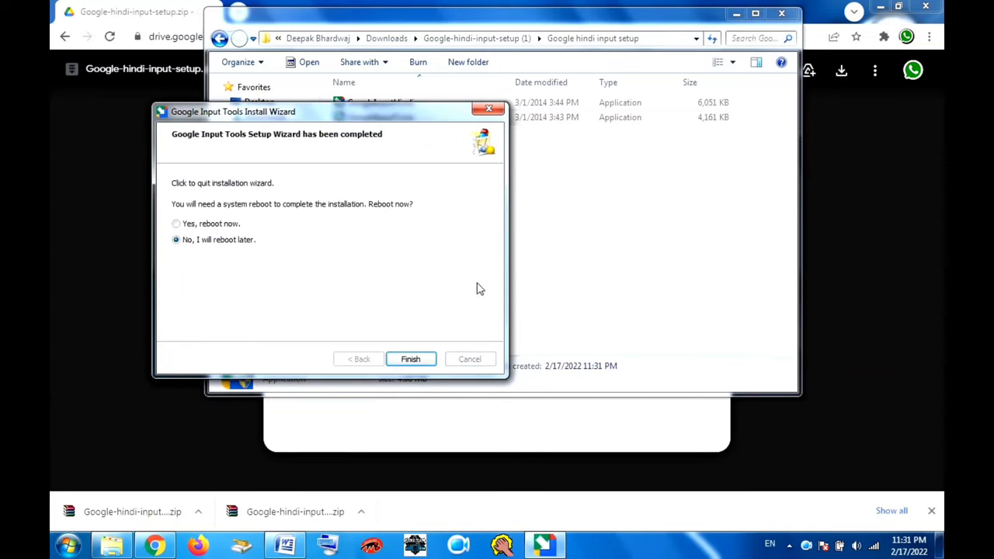
pyautogui.click(408, 358)
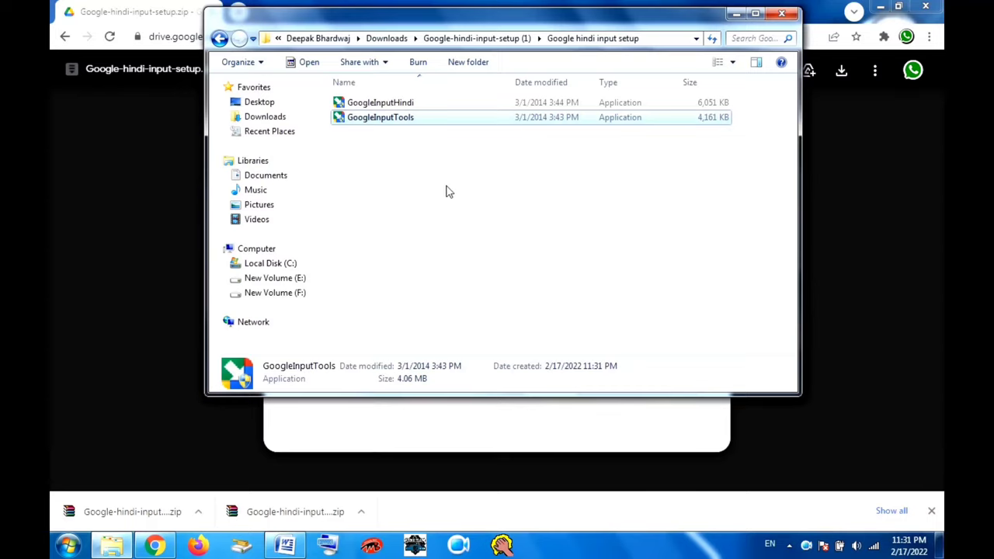
# Close Explorer, minimize Chrome, and check that Hindi (India) appears among the input languages.
pyautogui.click(783, 14)
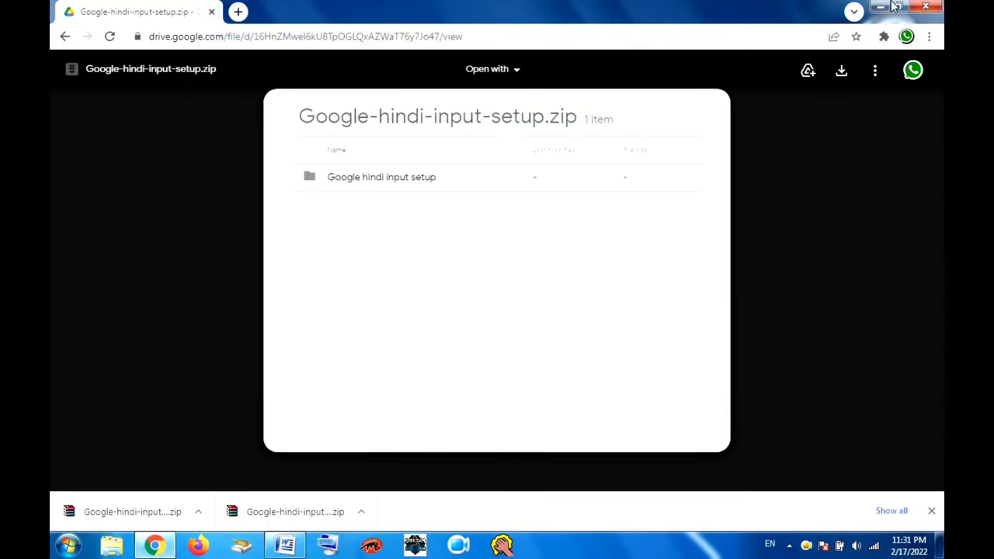
pyautogui.click(883, 8)
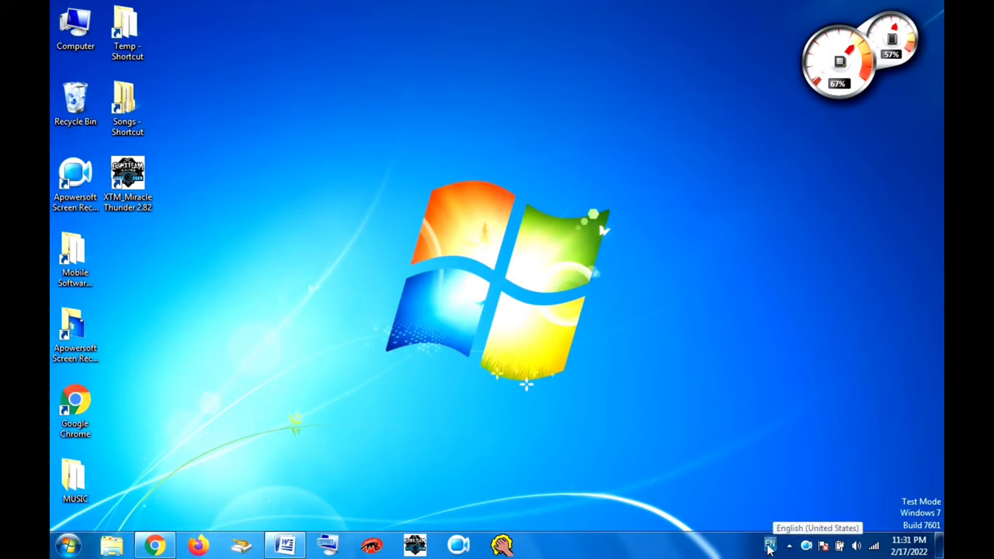
pyautogui.click(769, 546)
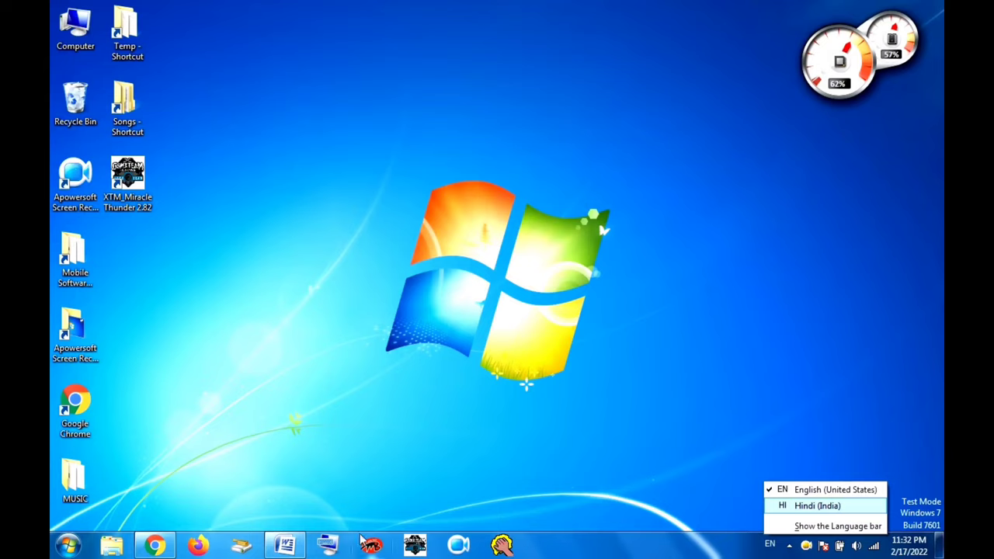
pyautogui.click(285, 547)
# Back in Document1, start a new line and type the writer's name using English (United States) input.
pyautogui.moveTo(285, 547)
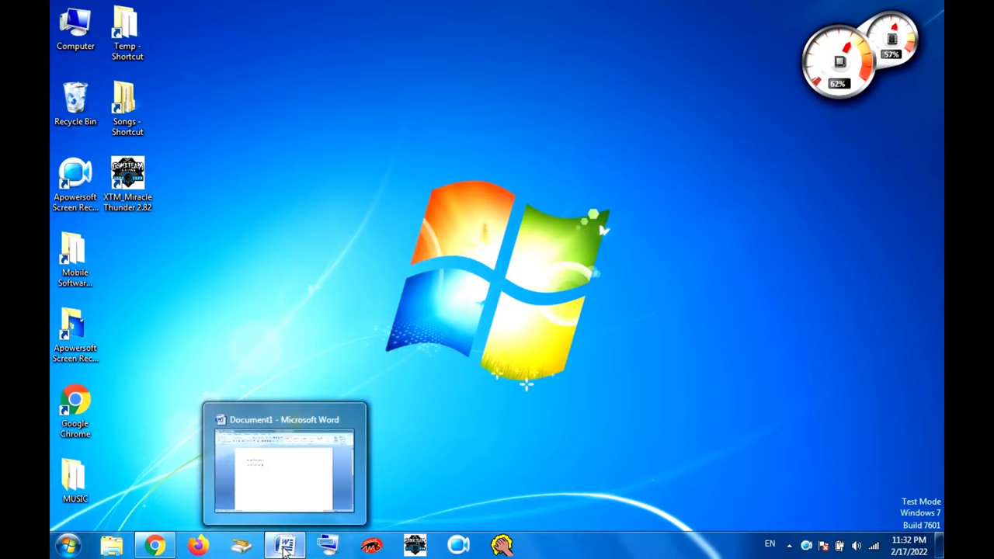
pyautogui.click(285, 547)
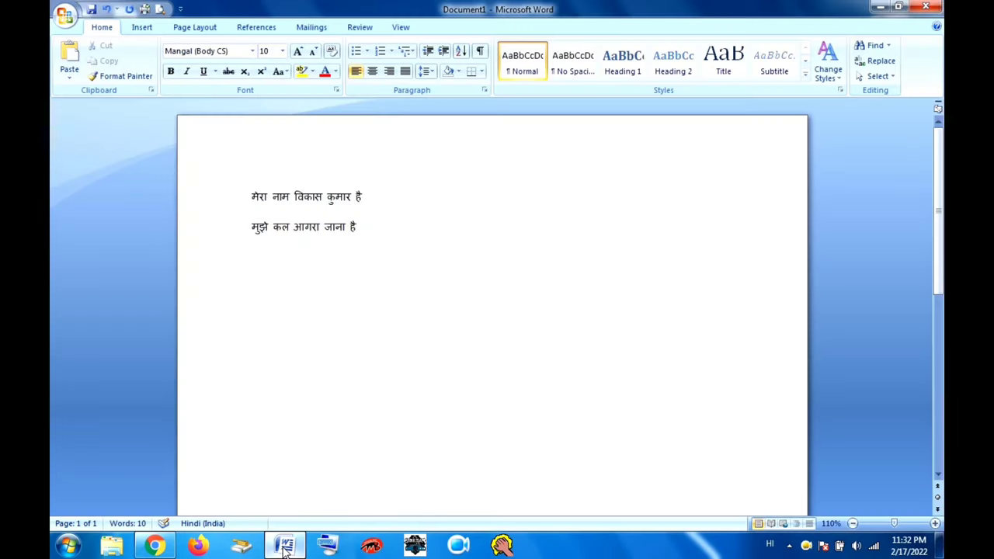
pyautogui.press('Return')
pyautogui.click(770, 548)
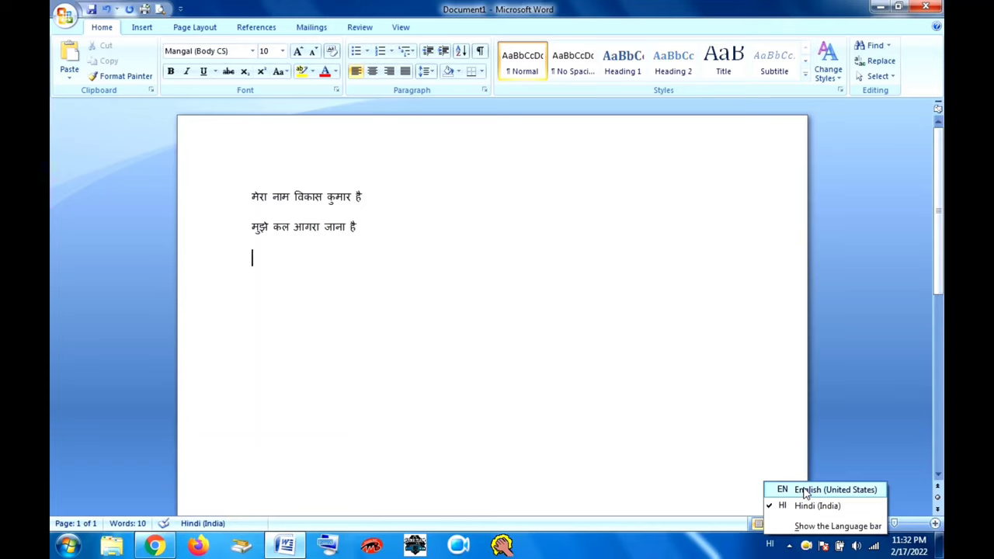
pyautogui.click(802, 491)
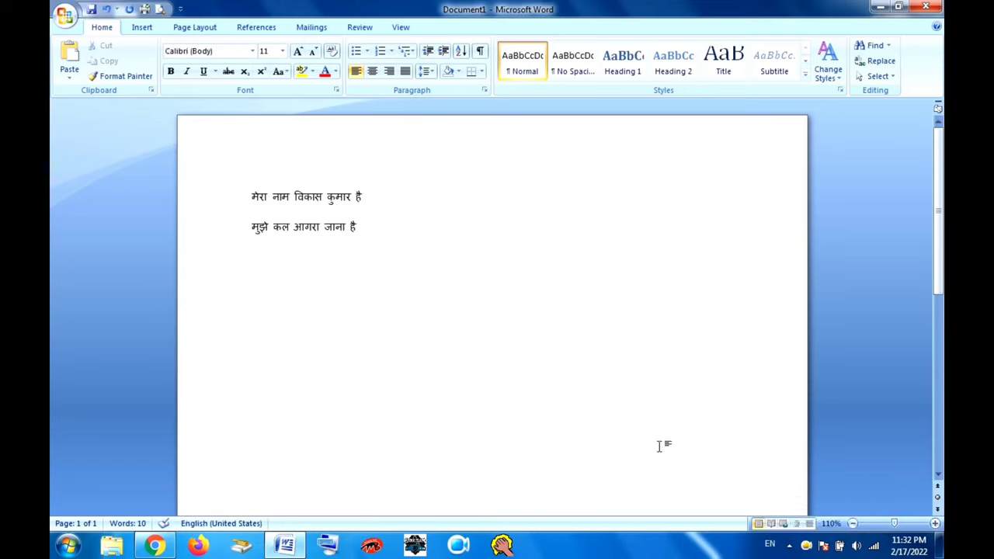
pyautogui.write('vi')
pyautogui.write(' ku')
pyautogui.write('mar')
# Switch input back to Hindi, add a tab and some Hindi text, then minimize Word to the desktop.
pyautogui.hotkey('alt', 'shift')
pyautogui.press('Tab')
pyautogui.press('Tab')
pyautogui.write('visjsj')
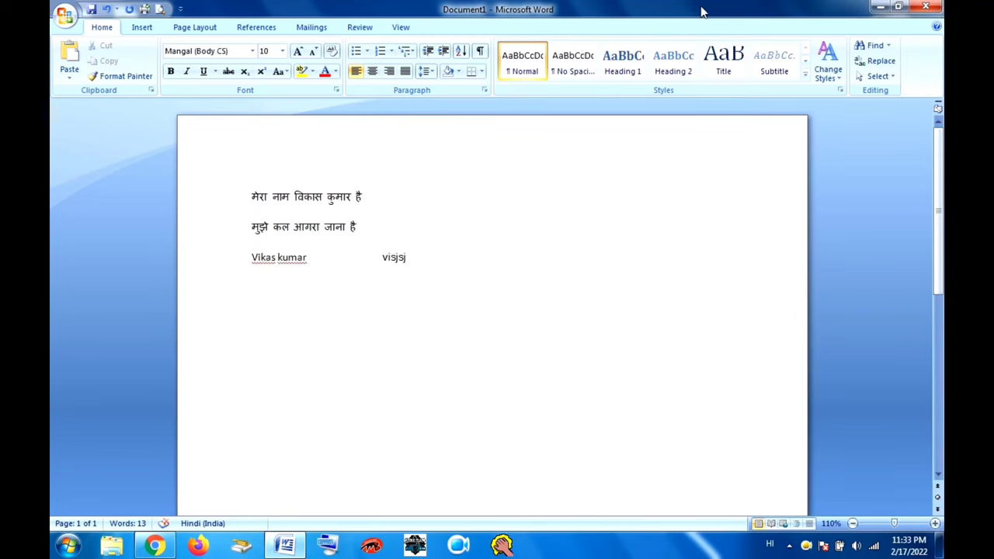
pyautogui.click(880, 7)
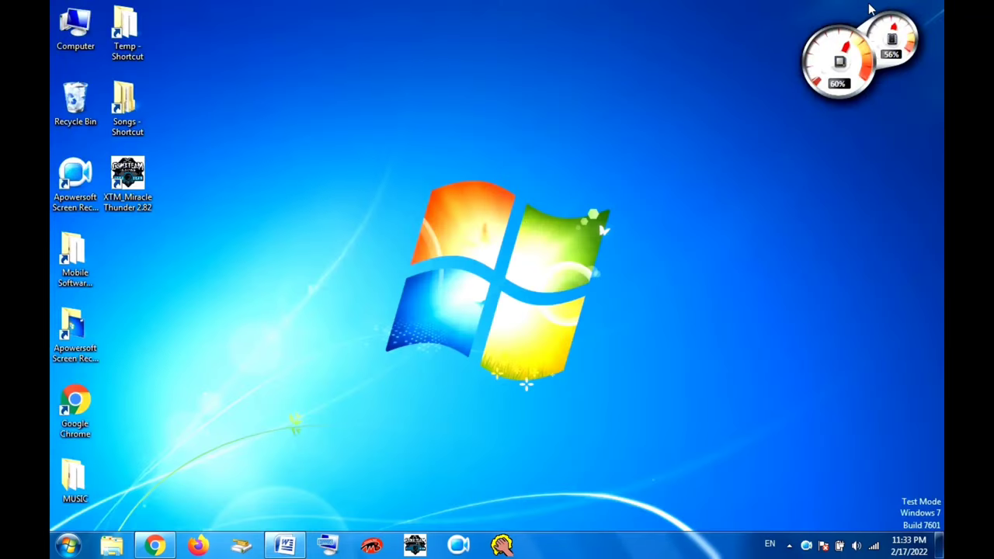